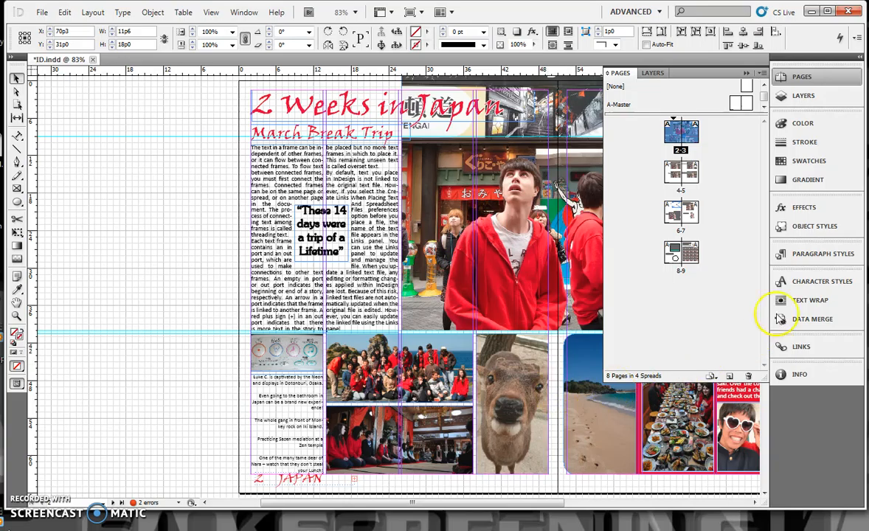
Open the A-Master spread and select the folio text frame at the foot of its first page
{"action": "left_click", "coordinate": [809, 254]}
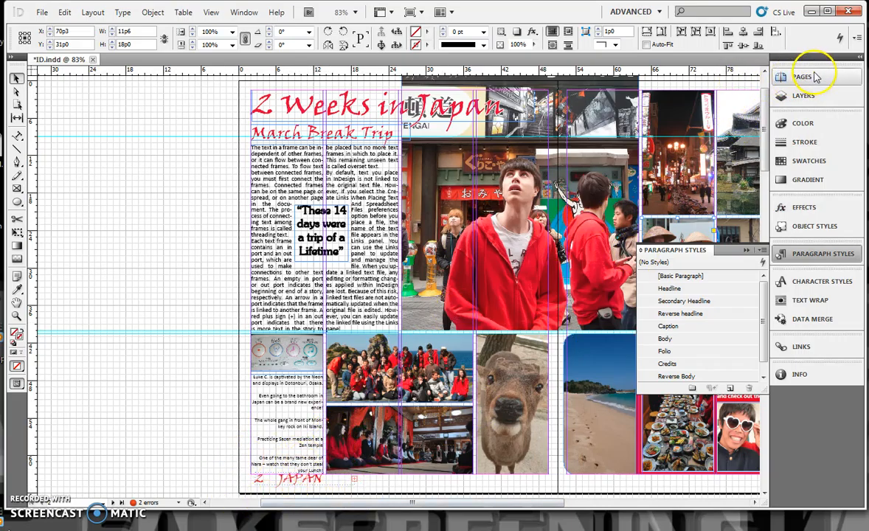
{"action": "left_click", "coordinate": [802, 77]}
{"action": "double_click", "coordinate": [623, 104]}
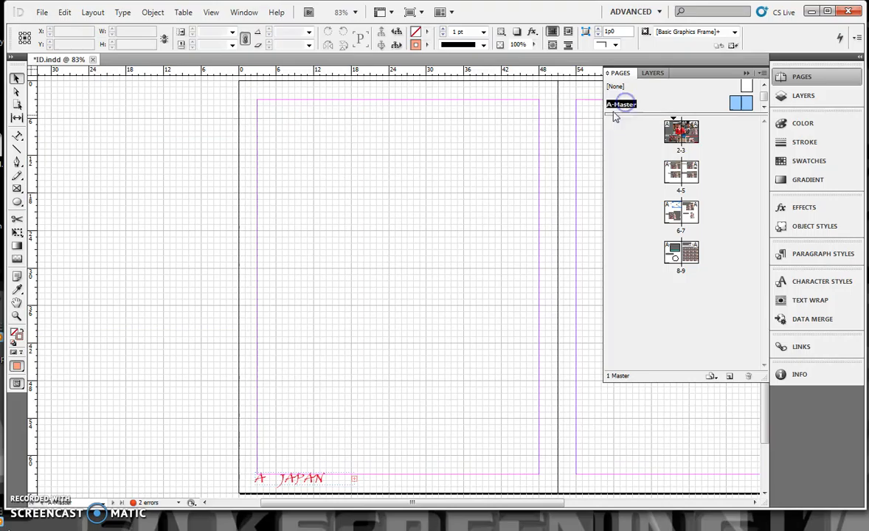
{"action": "left_click", "coordinate": [321, 479]}
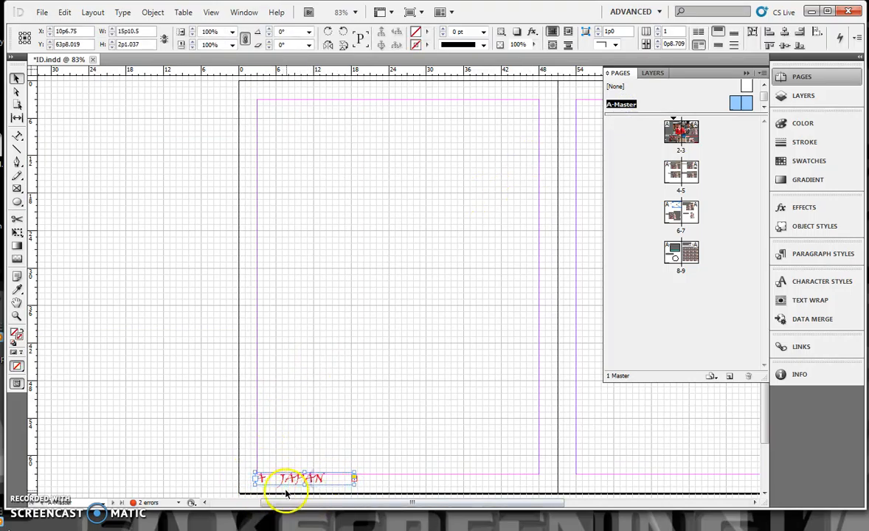
Create a paragraph style named NewFolio based on Secondary Headline from the folio text, and apply it to the folio frame
{"action": "left_click", "coordinate": [822, 253]}
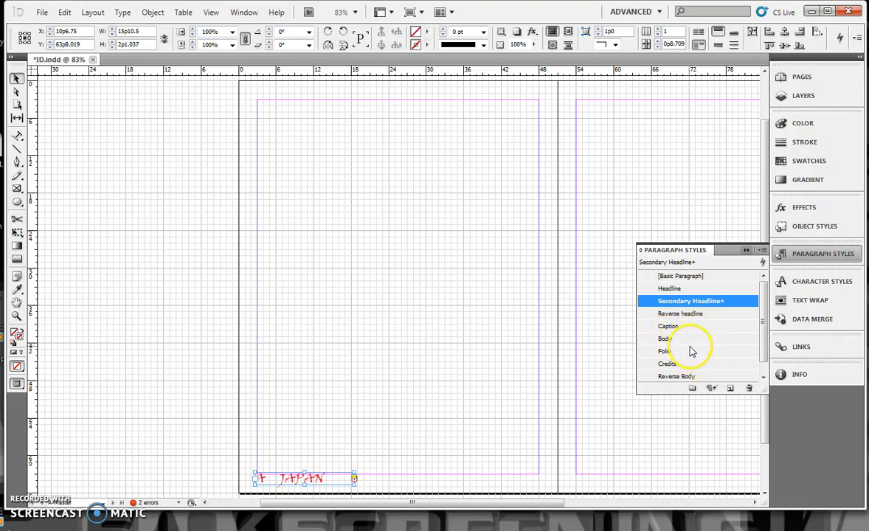
{"action": "left_click", "coordinate": [762, 251]}
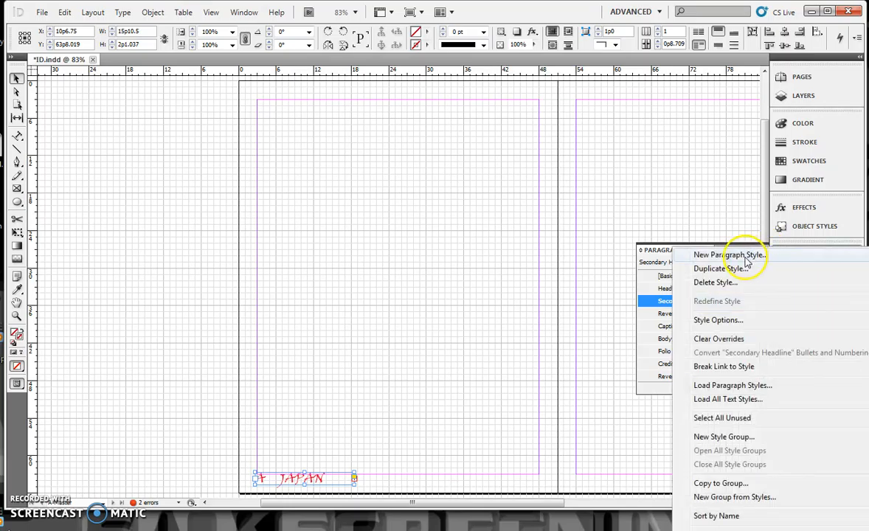
{"action": "left_click", "coordinate": [747, 210]}
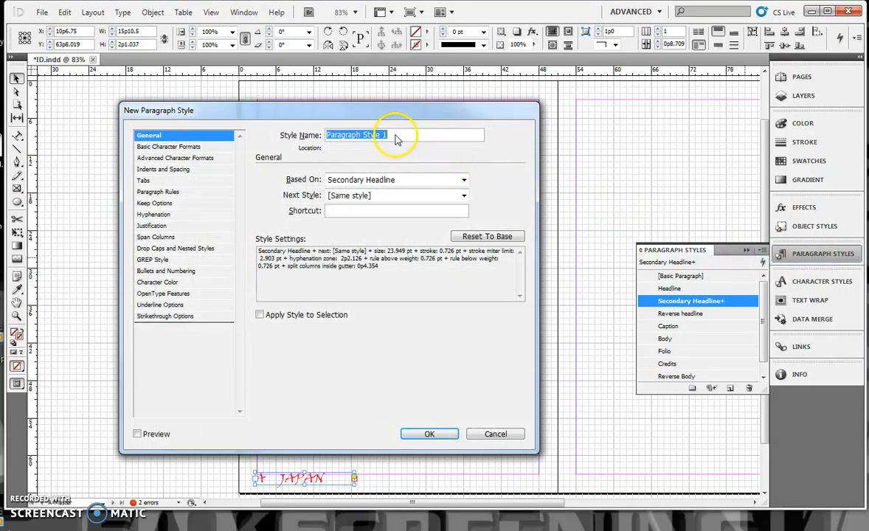
{"action": "type", "text": "NewFolio"}
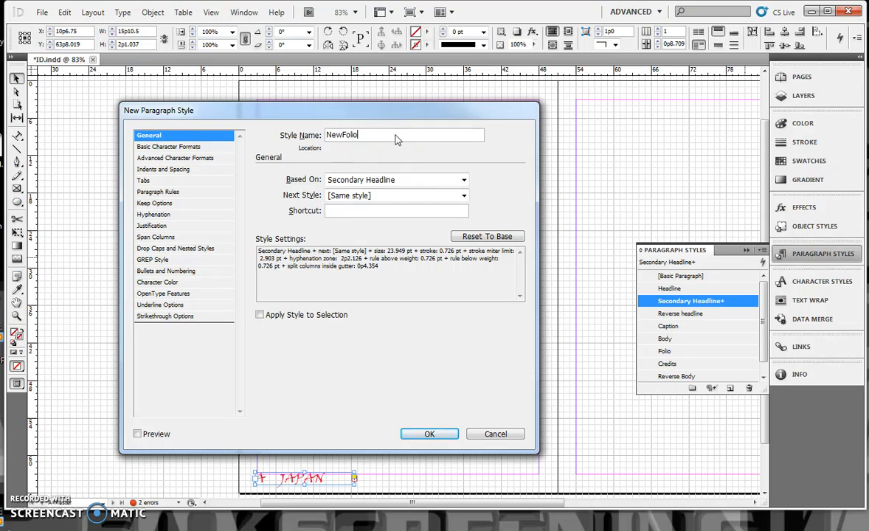
{"action": "key", "text": "Return"}
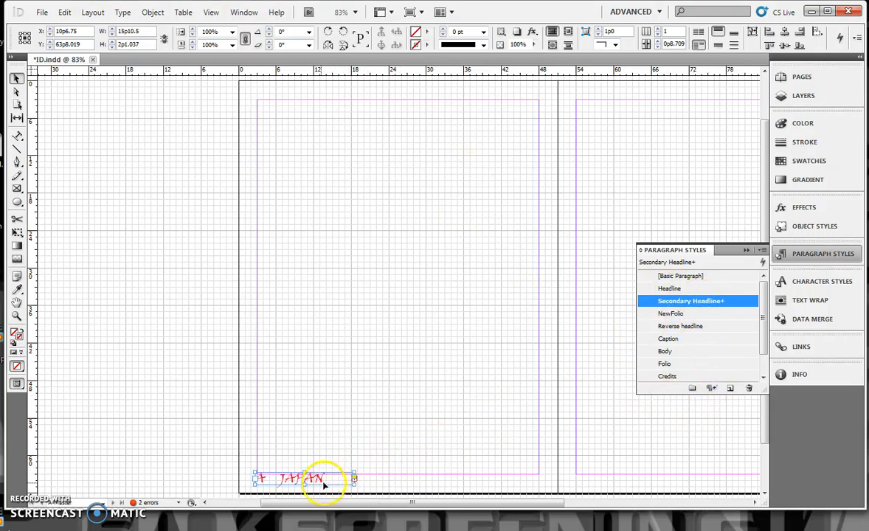
{"action": "left_click", "coordinate": [672, 363]}
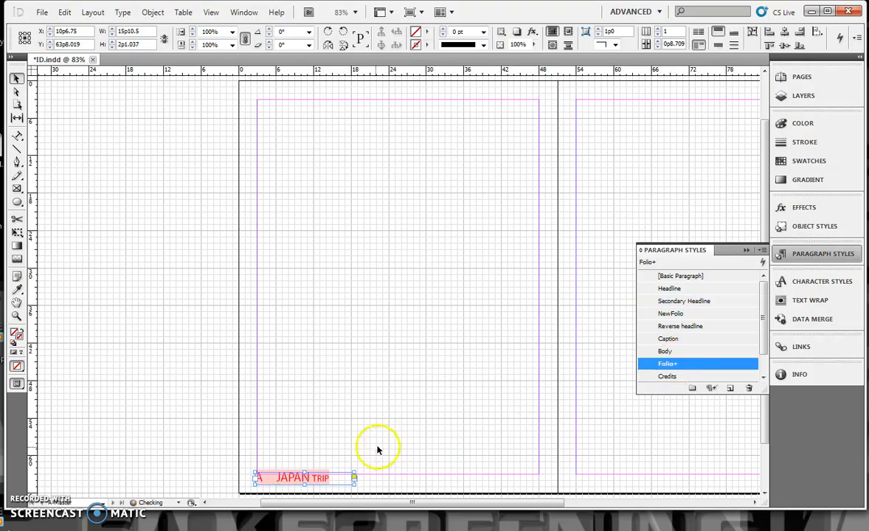
{"action": "left_click", "coordinate": [672, 313]}
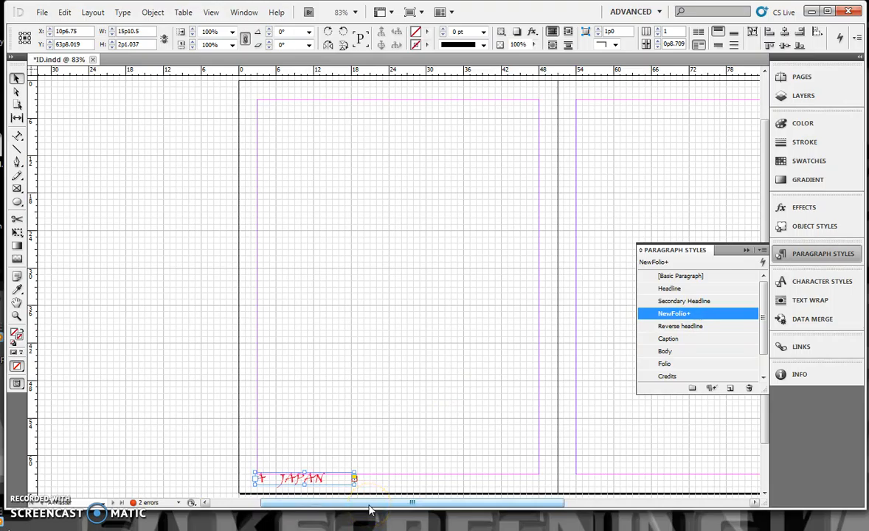
{"action": "left_click", "coordinate": [816, 283]}
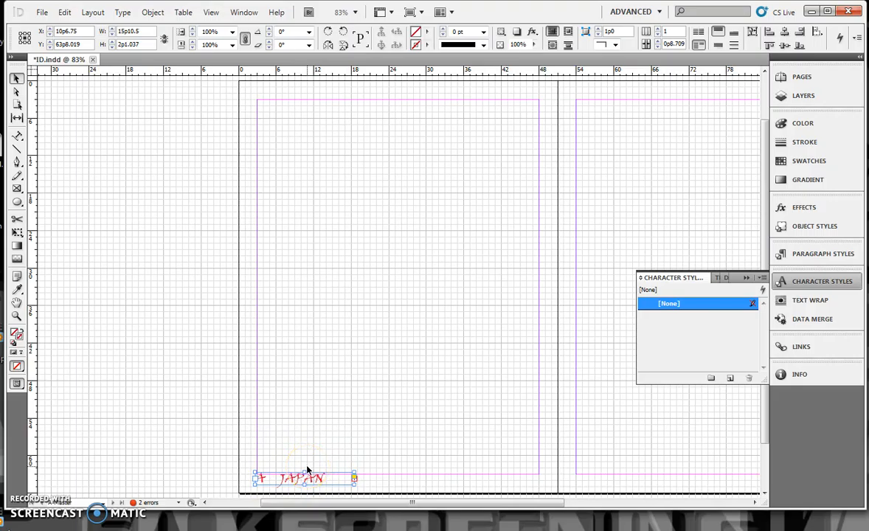
{"action": "left_click", "coordinate": [809, 228]}
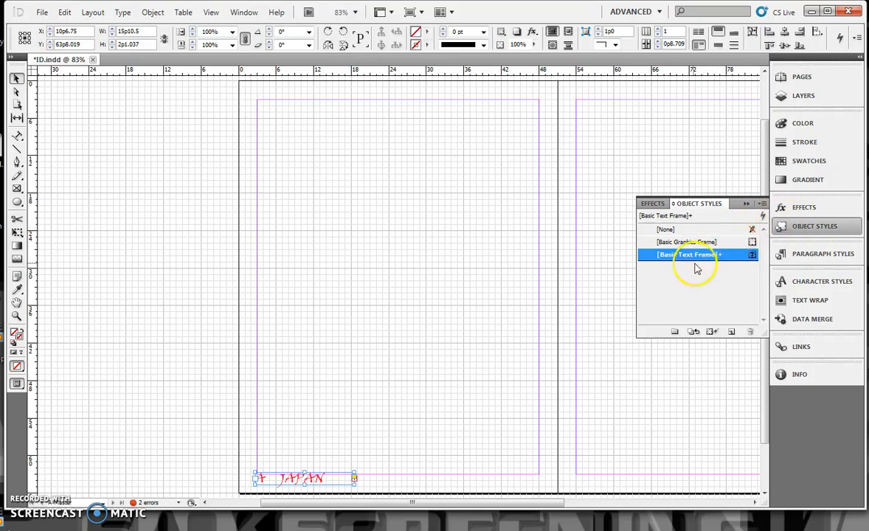
{"action": "left_click", "coordinate": [708, 237]}
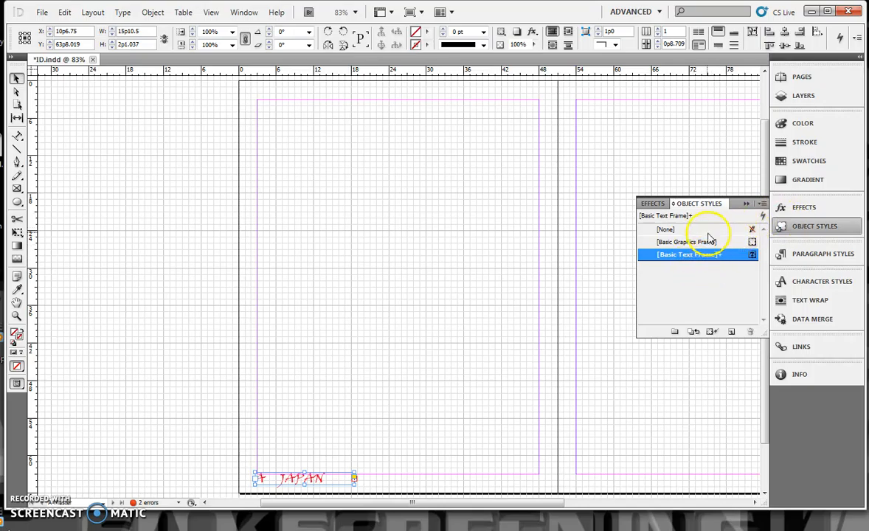
Return to the spread of pages 2-3 and add a new layer to the document
{"action": "left_click", "coordinate": [803, 77]}
{"action": "double_click", "coordinate": [683, 127]}
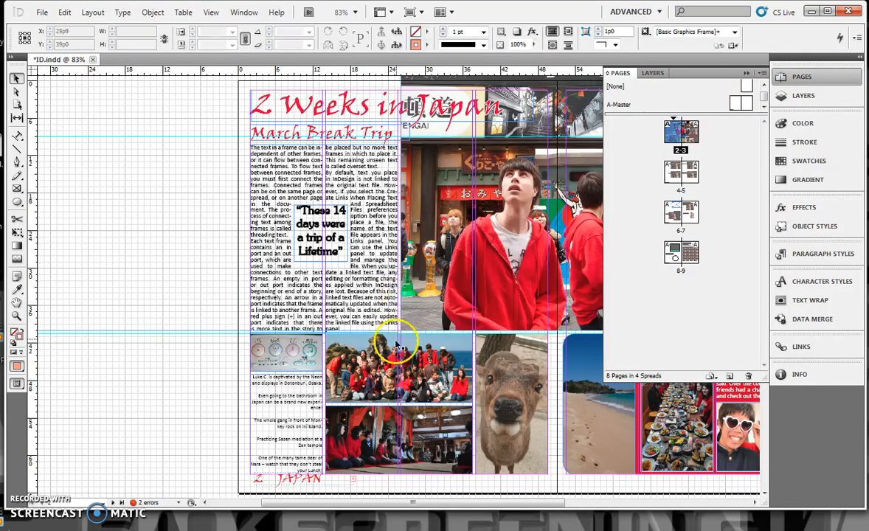
{"action": "left_click_drag", "start_coordinate": [486, 509], "coordinate": [626, 522]}
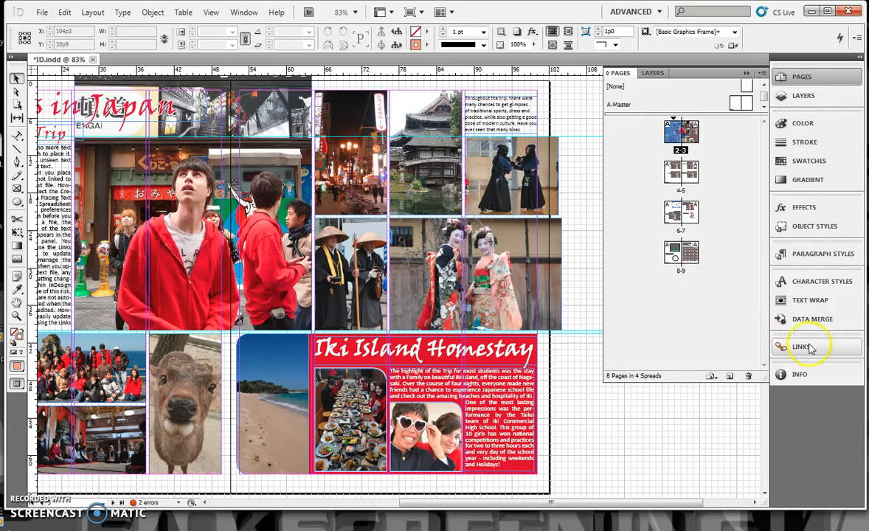
{"action": "left_click", "coordinate": [763, 419]}
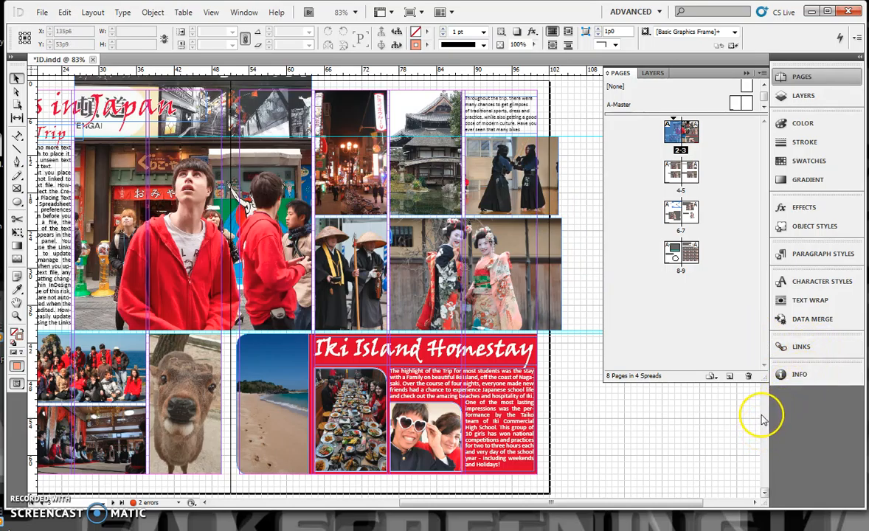
{"action": "left_click", "coordinate": [800, 95]}
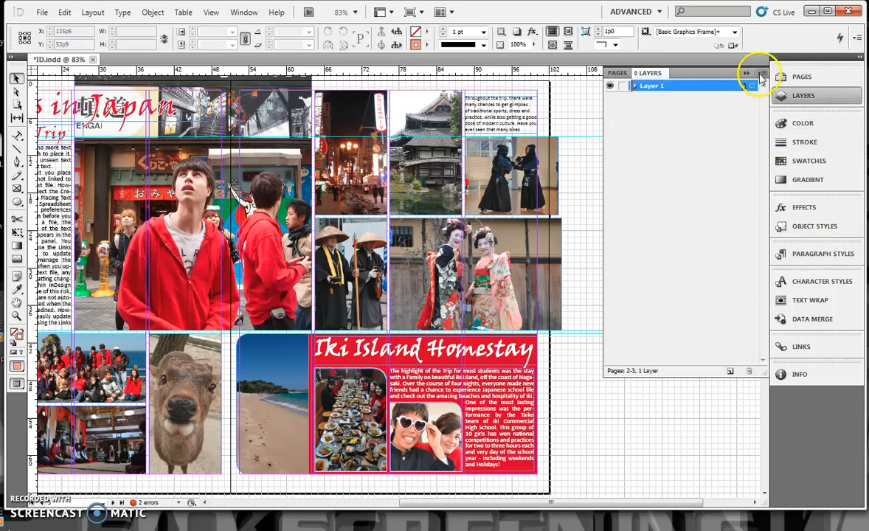
{"action": "left_click", "coordinate": [730, 371]}
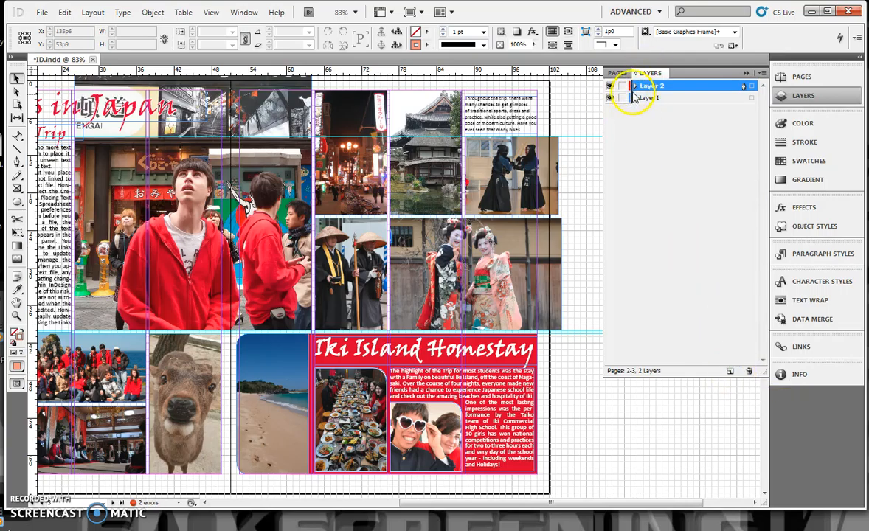
Open Caption Setup from the photo of the two women in kimonos and set the "size" line's metadata to Effective PPI
{"action": "left_click", "coordinate": [538, 302]}
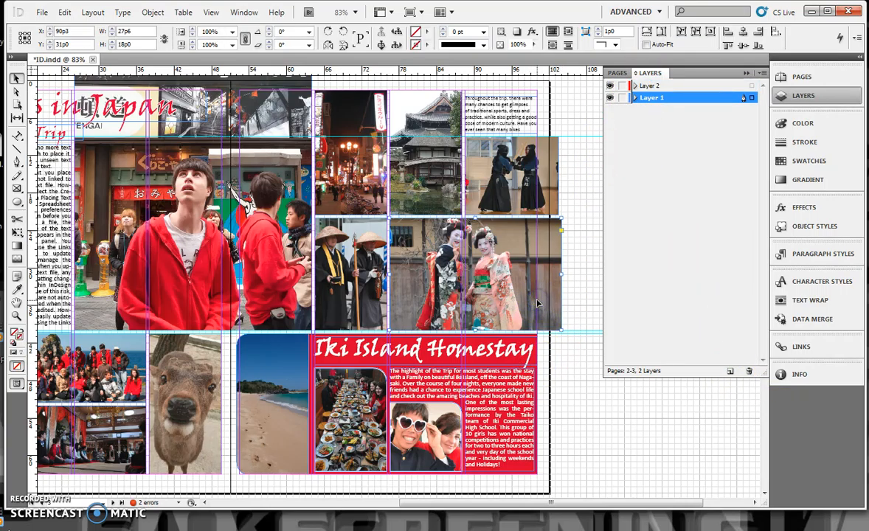
{"action": "right_click", "coordinate": [538, 302]}
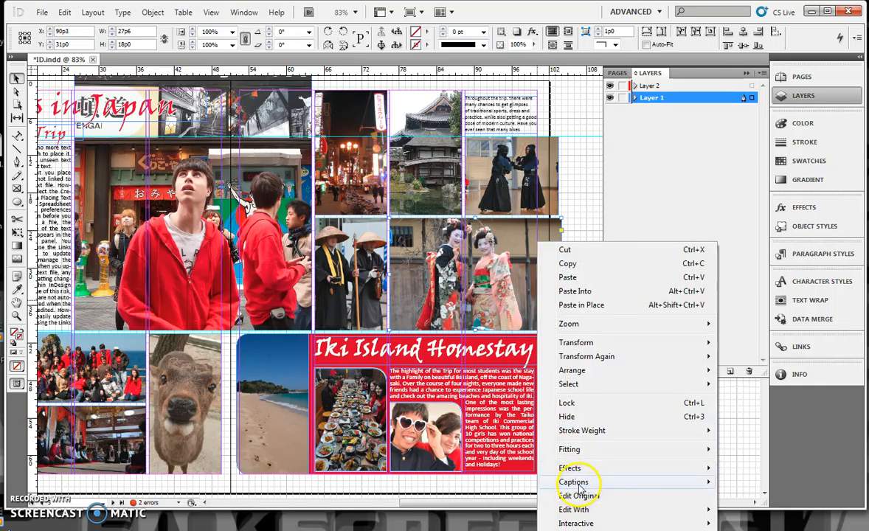
{"action": "mouse_move", "coordinate": [583, 482]}
{"action": "left_click", "coordinate": [467, 484]}
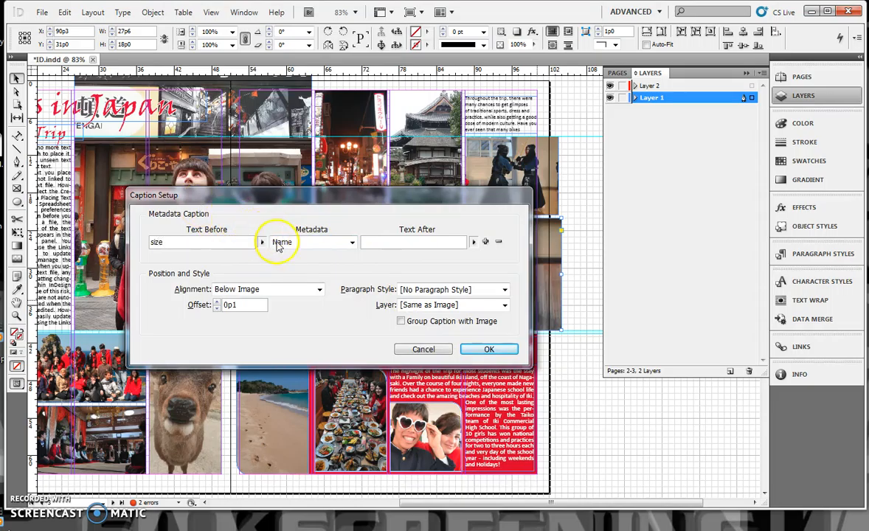
{"action": "left_click", "coordinate": [335, 242]}
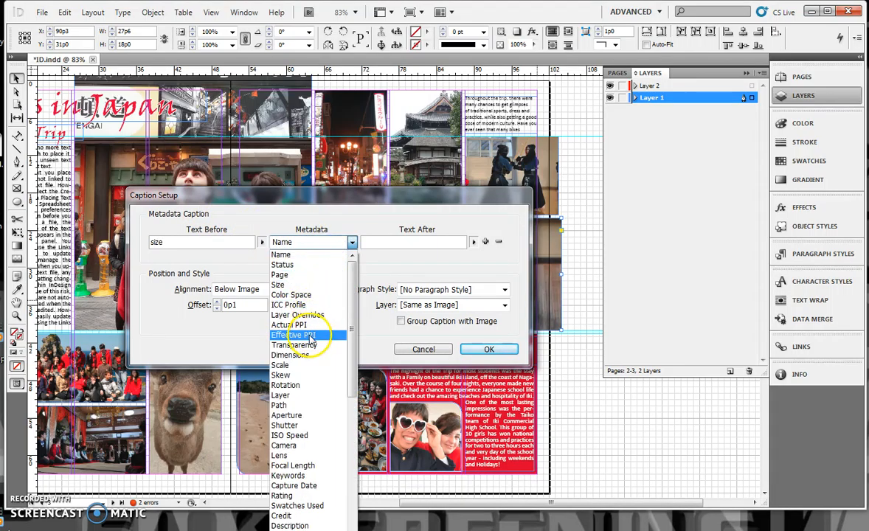
{"action": "left_click", "coordinate": [310, 336]}
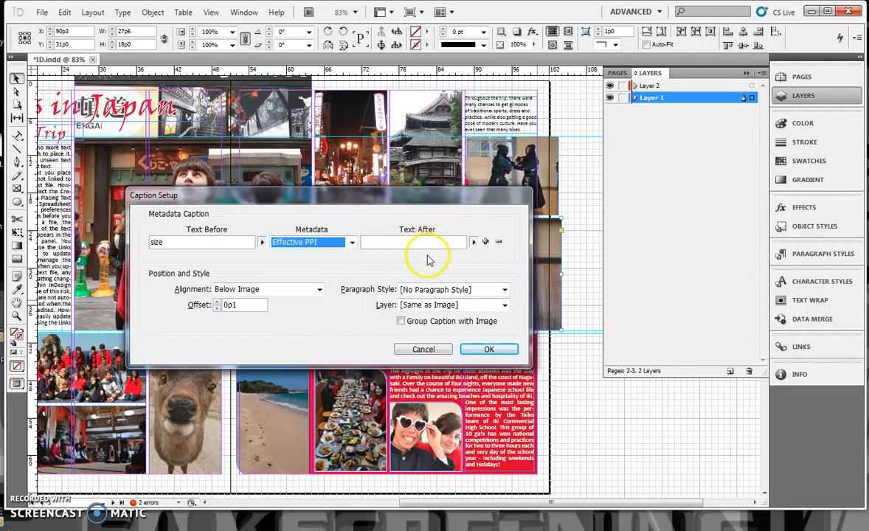
Add a second caption line with "name" as the text before and Name as its metadata
{"action": "left_click", "coordinate": [486, 242]}
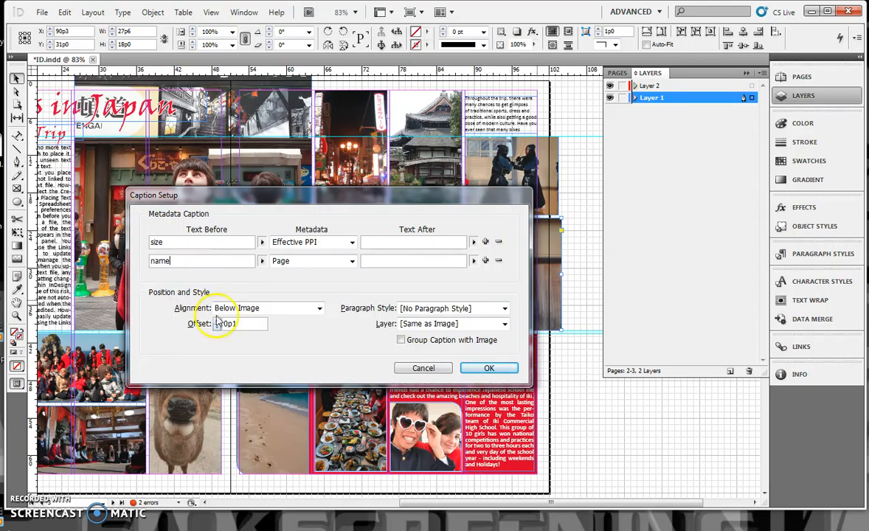
{"action": "left_click", "coordinate": [351, 261]}
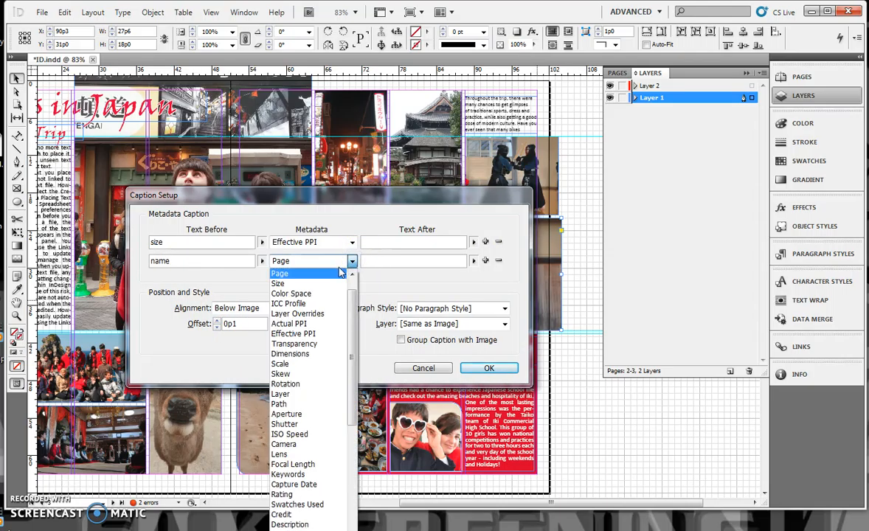
{"action": "scroll", "coordinate": [347, 289], "scroll_direction": "up", "scroll_amount": 1}
{"action": "left_click", "coordinate": [320, 275]}
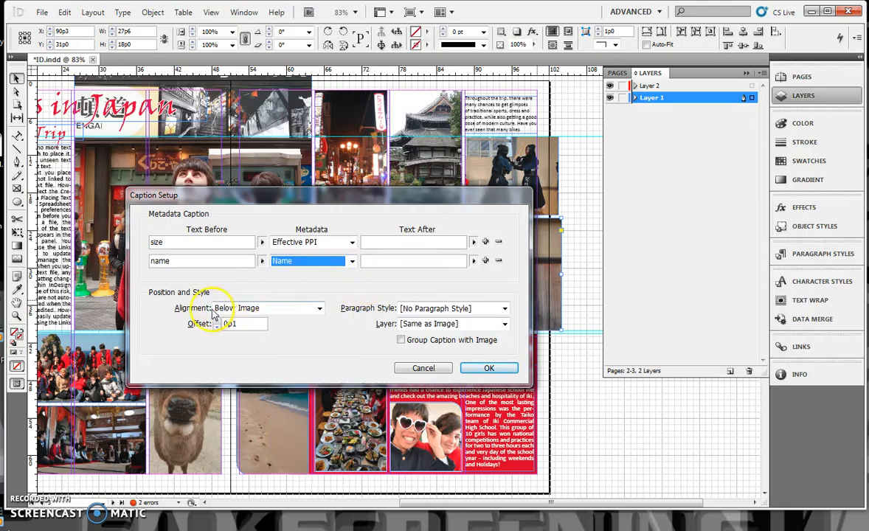
Set the caption alignment to Below Image with an offset of -3p0
{"action": "left_click", "coordinate": [319, 309]}
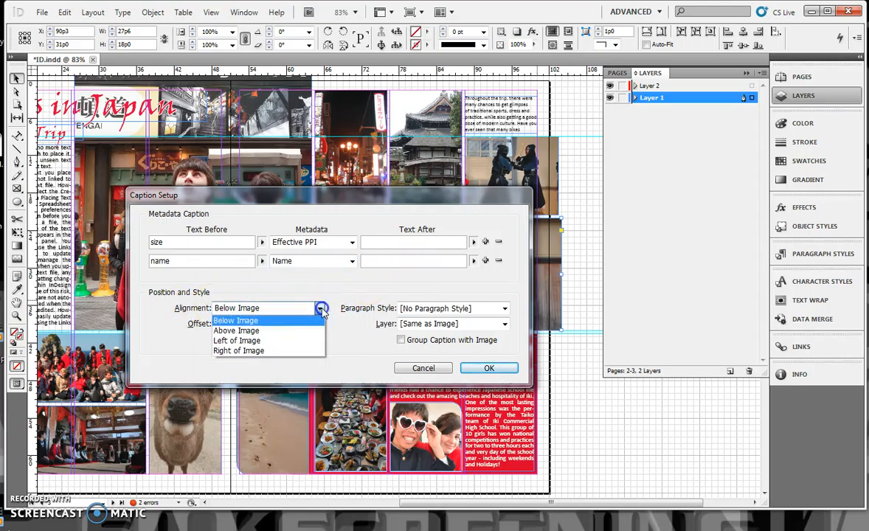
{"action": "left_click", "coordinate": [284, 321]}
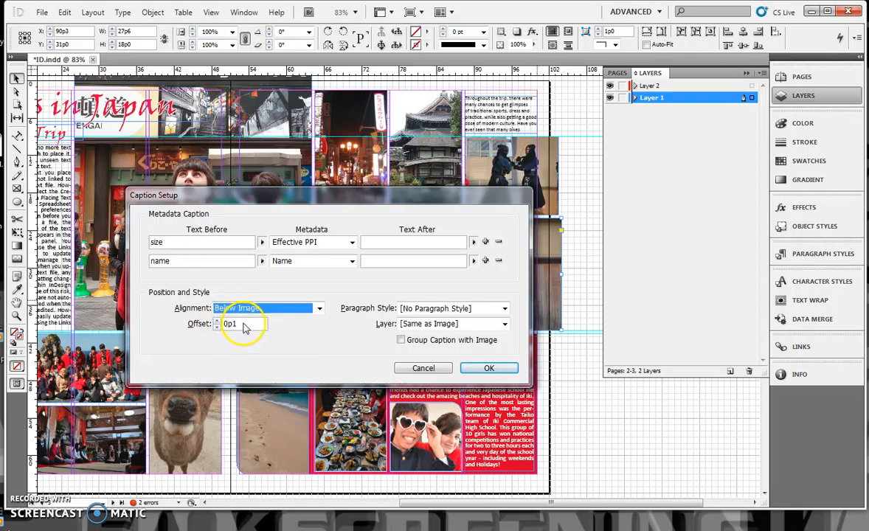
{"action": "left_click", "coordinate": [209, 324]}
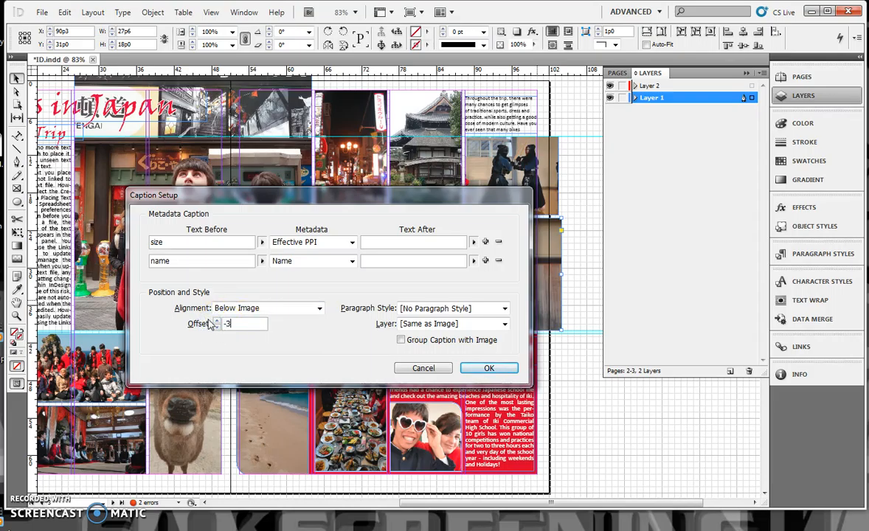
{"action": "key", "text": "Tab"}
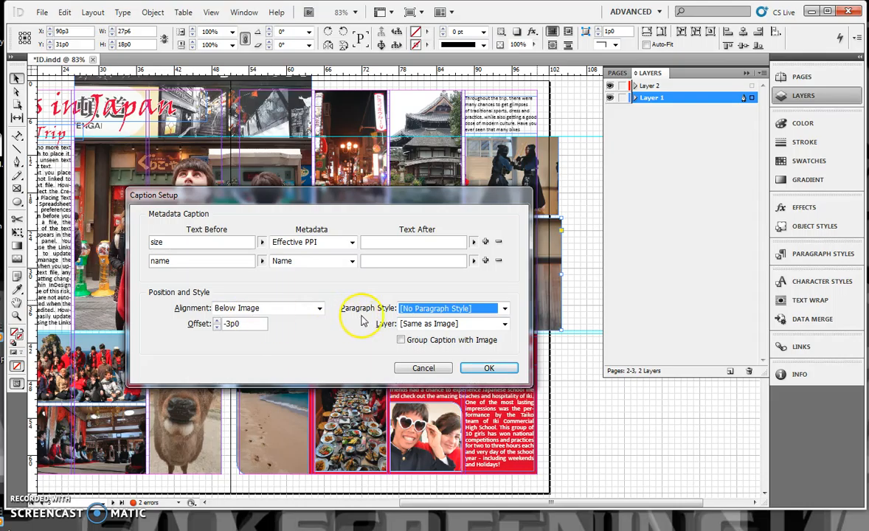
Assign the NewFolio paragraph style and Layer 2 to the captions, and accept the caption setup
{"action": "left_click", "coordinate": [506, 310]}
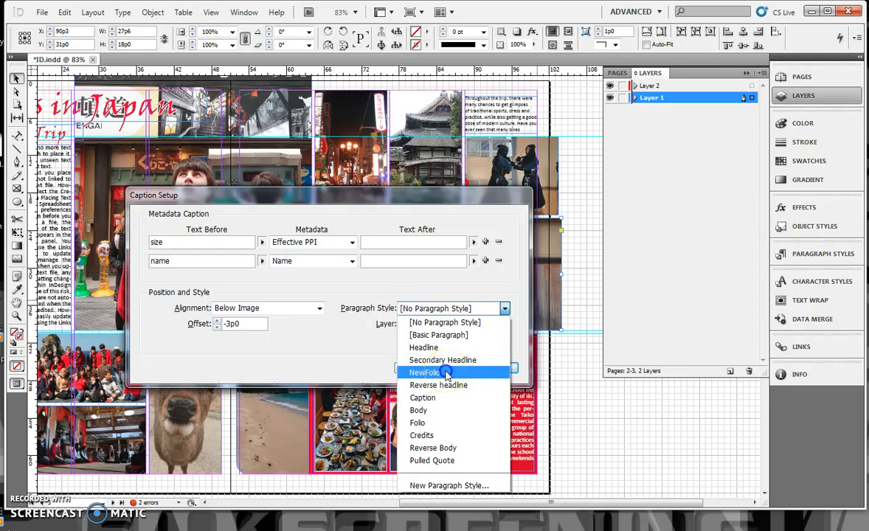
{"action": "left_click", "coordinate": [445, 373]}
{"action": "left_click", "coordinate": [504, 325]}
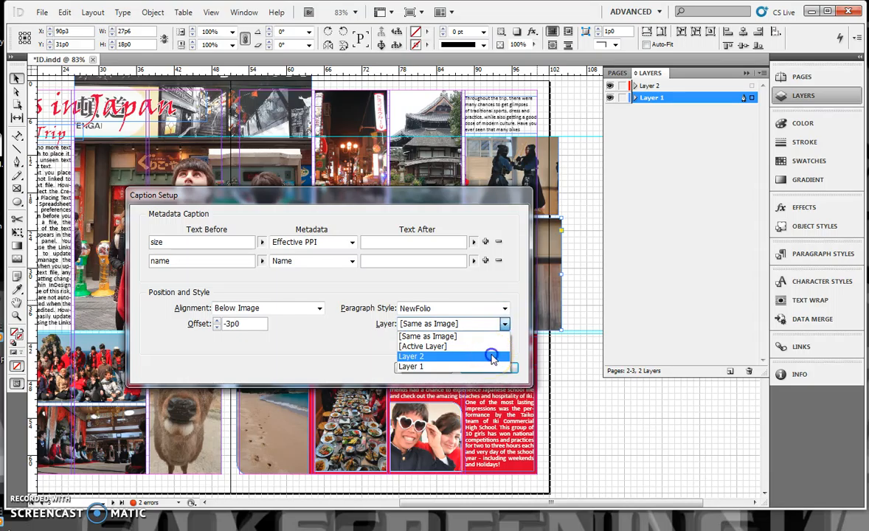
{"action": "left_click", "coordinate": [492, 358]}
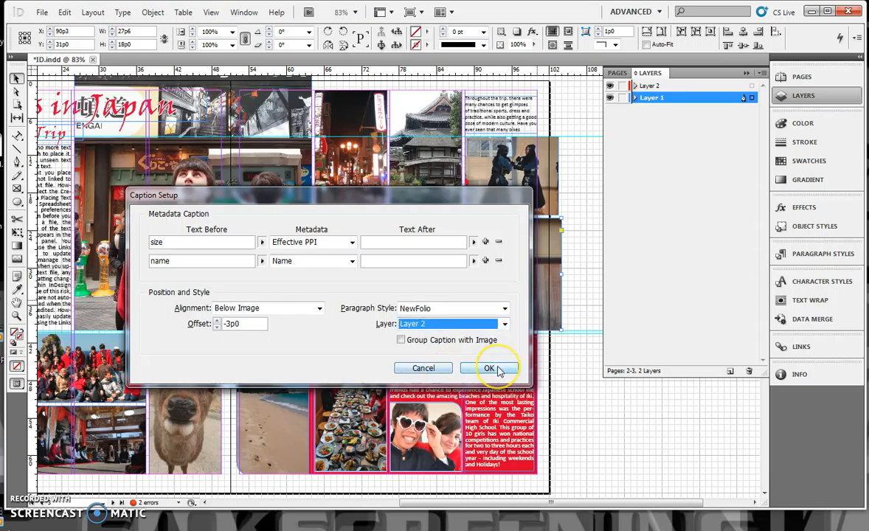
{"action": "left_click", "coordinate": [490, 368]}
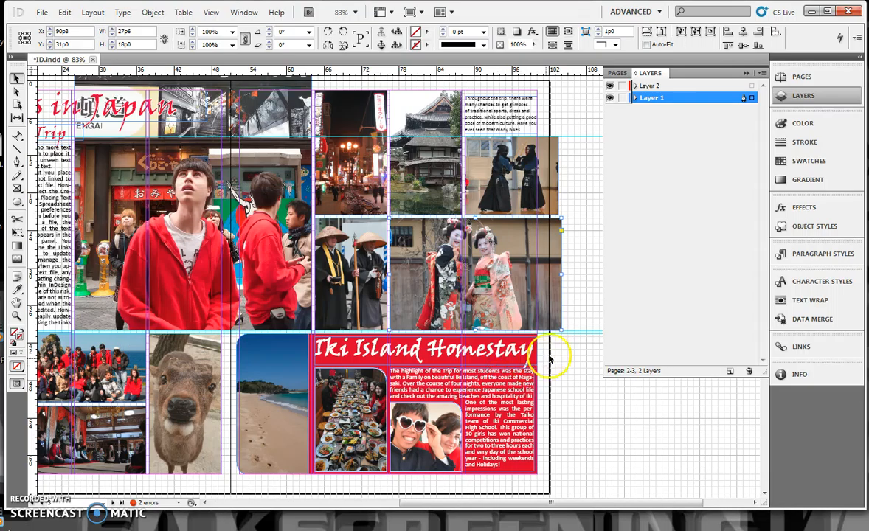
Select the five photos in the block above the Iki Island Homestay section and generate live captions for them
{"action": "left_click_drag", "start_coordinate": [581, 184], "coordinate": [333, 236]}
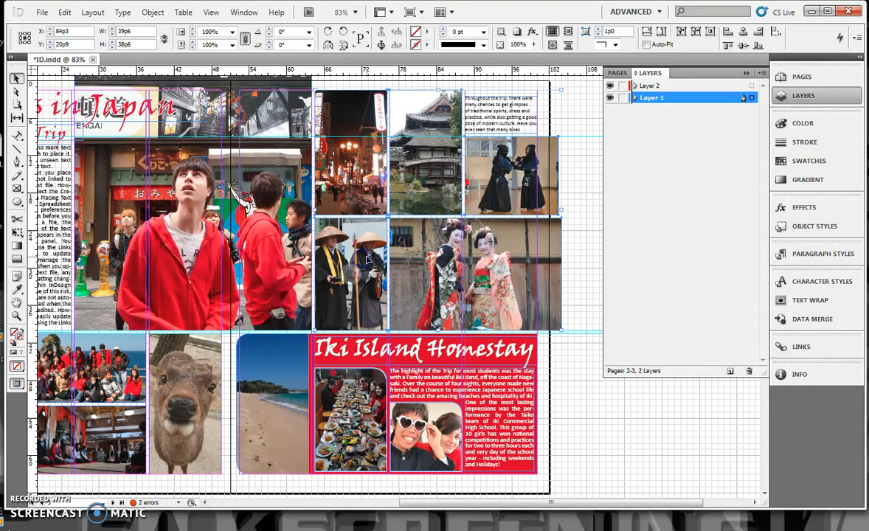
{"action": "right_click", "coordinate": [368, 255]}
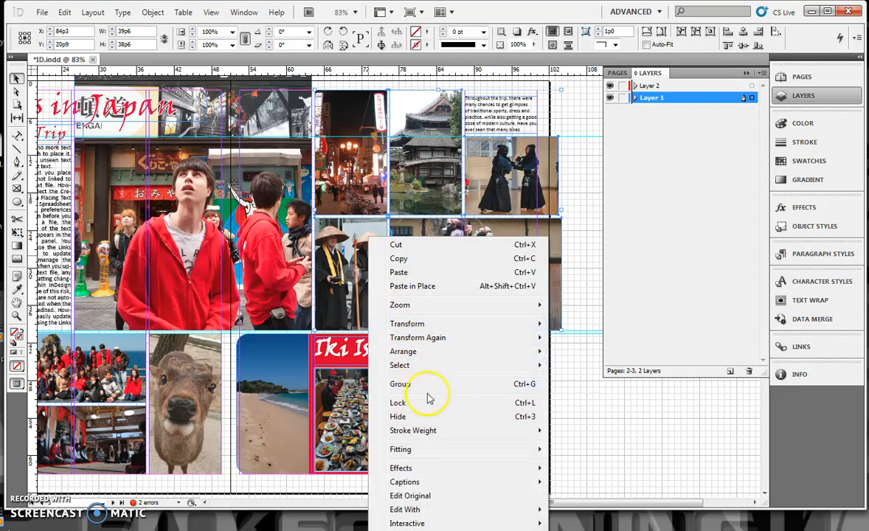
{"action": "mouse_move", "coordinate": [438, 483]}
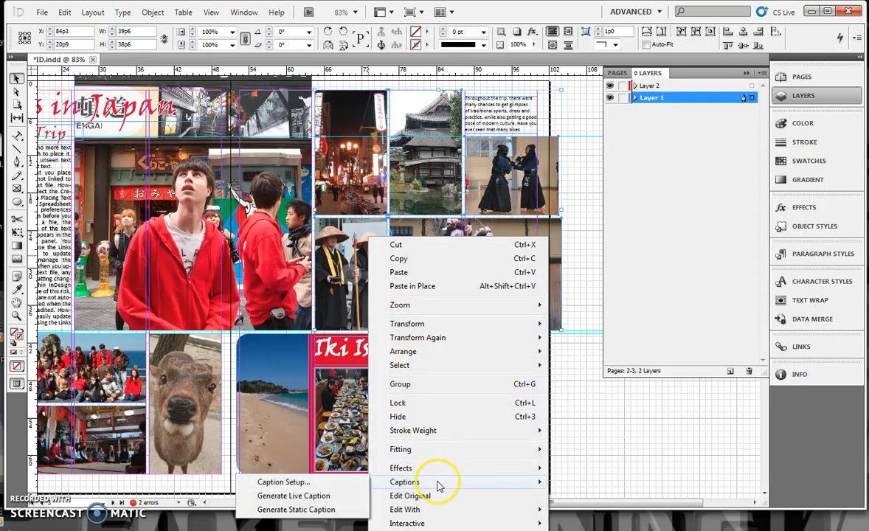
{"action": "left_click", "coordinate": [320, 502]}
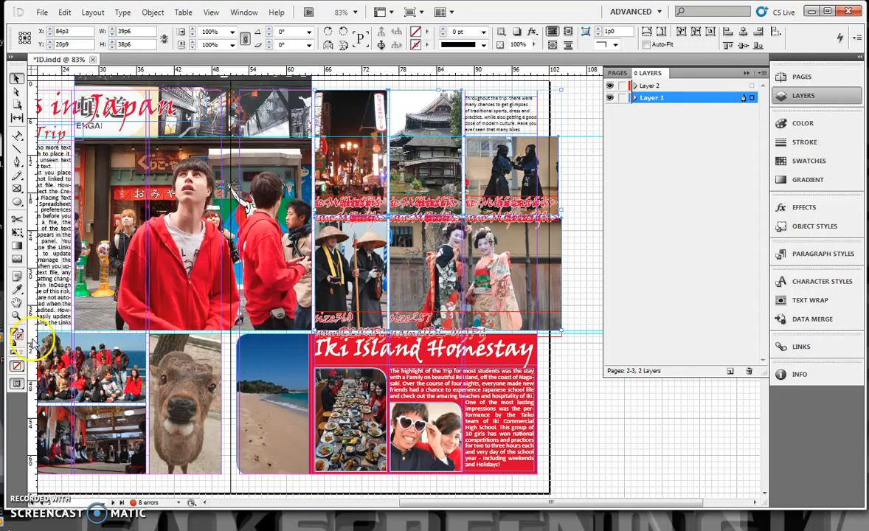
Select the image inside the kimono photo's frame and squash it vertically to a height of about 20p9.6, keeping its width
{"action": "left_click", "coordinate": [16, 315]}
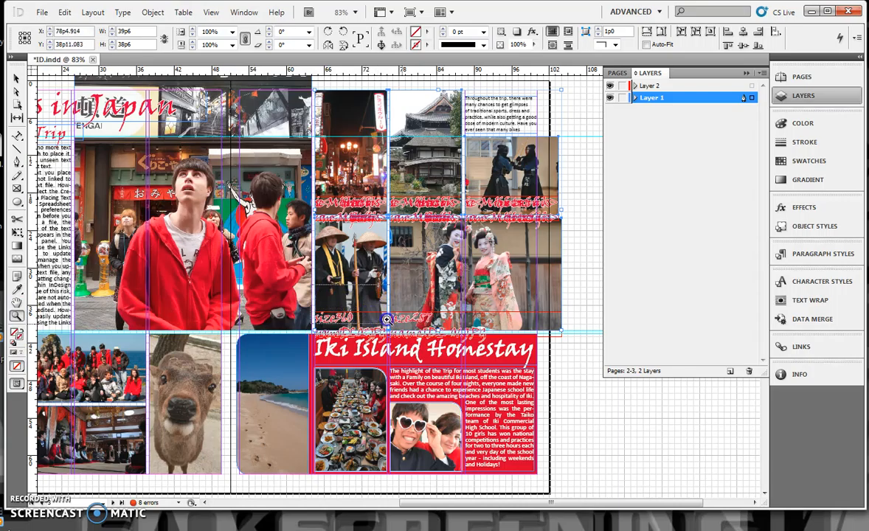
{"action": "left_click_drag", "start_coordinate": [317, 284], "coordinate": [457, 342]}
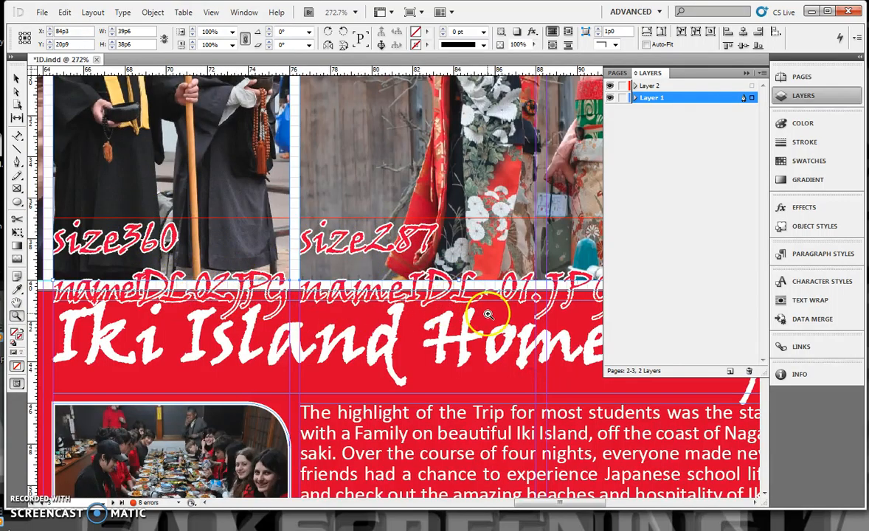
{"action": "left_click_drag", "start_coordinate": [525, 504], "coordinate": [566, 509]}
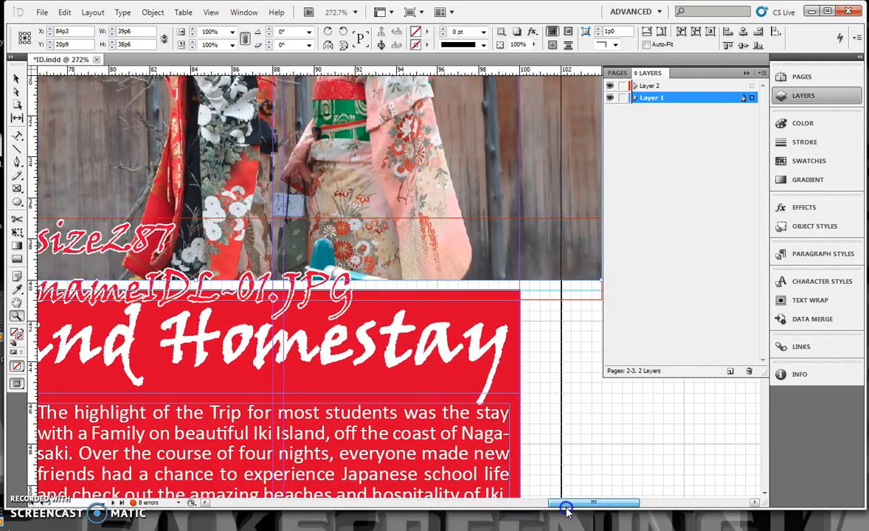
{"action": "left_click", "coordinate": [16, 78]}
{"action": "left_click", "coordinate": [317, 176]}
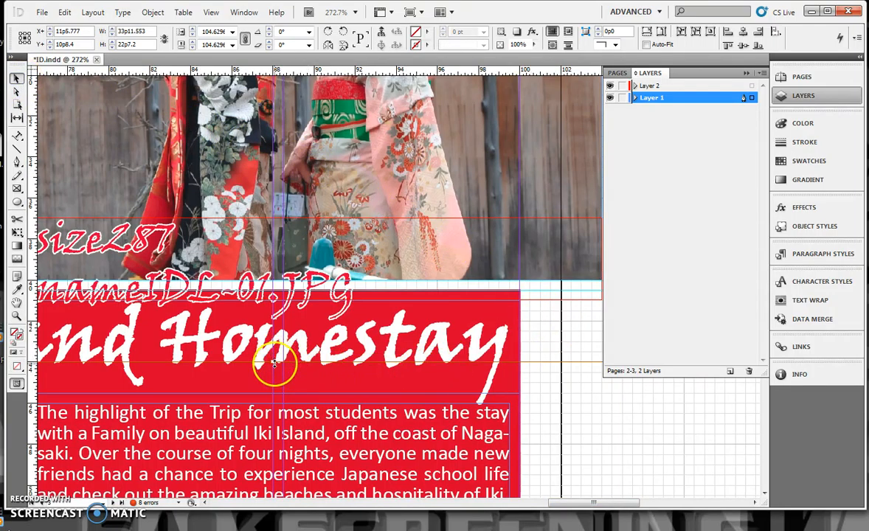
{"action": "left_click_drag", "start_coordinate": [274, 363], "coordinate": [286, 324]}
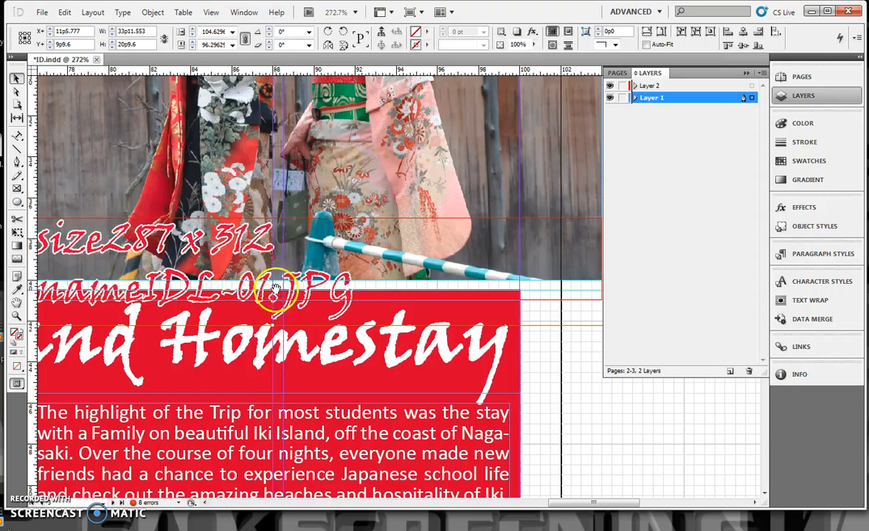
Hide Layer 2, which holds the generated captions
{"action": "left_click", "coordinate": [610, 87]}
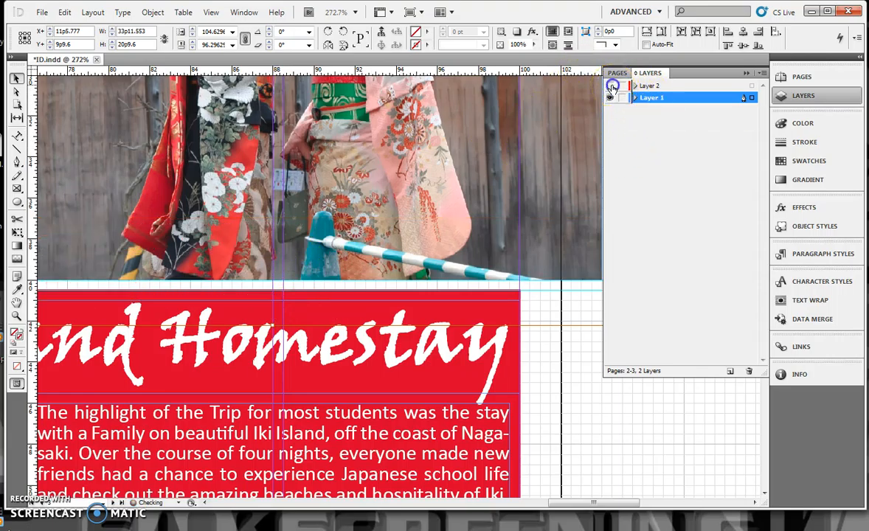